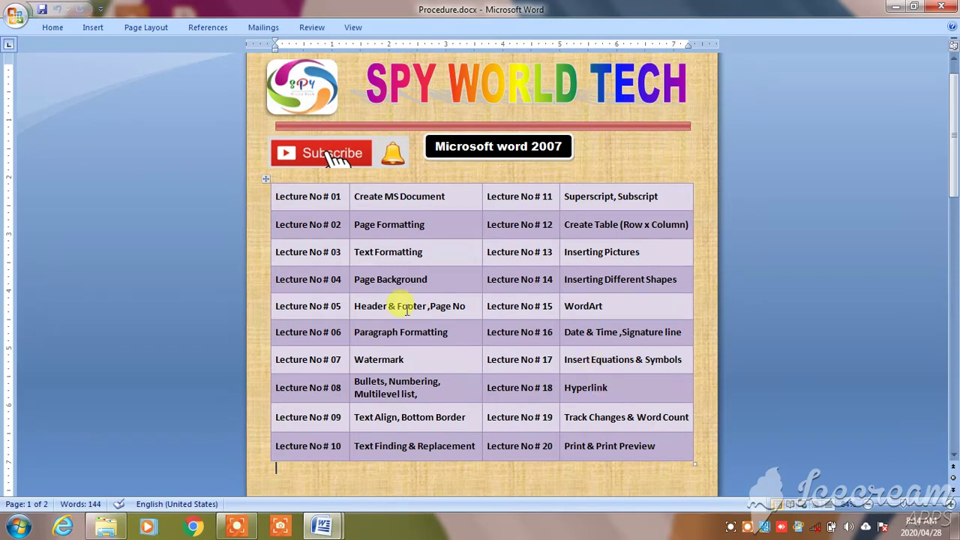
Show taskbar previews of the open documents Procedure.docx and Channal Information.docx.
left_click(337, 530)
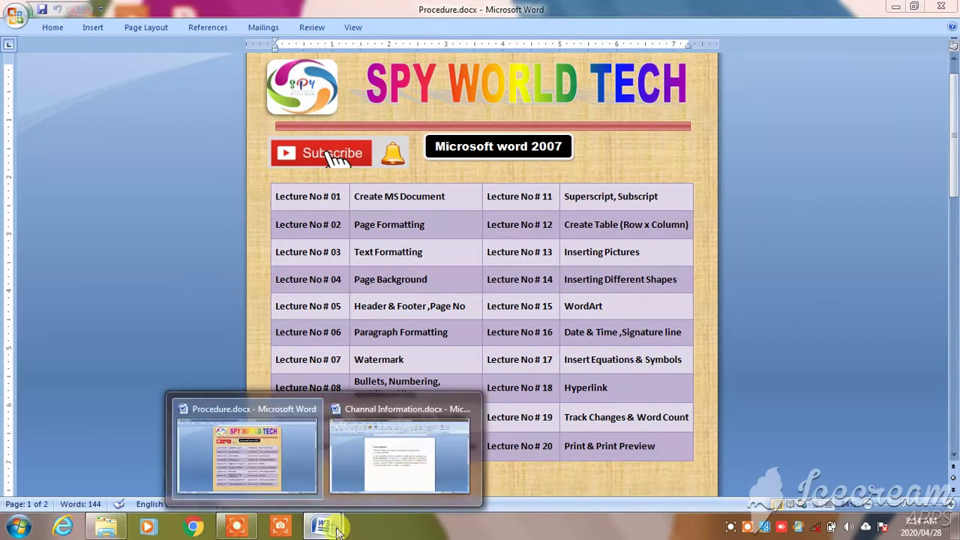
In Channal Information.docx, hyperlink 'SSC (Mathematics)' to the Desktop file Math10(Sc)EM.pdf.
left_click(394, 469)
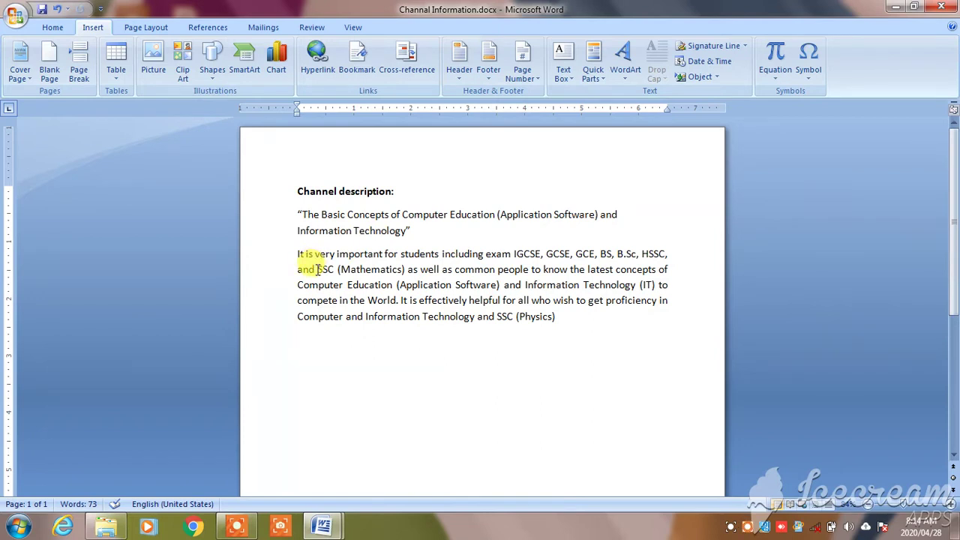
left_click_drag(317, 270, 405, 268)
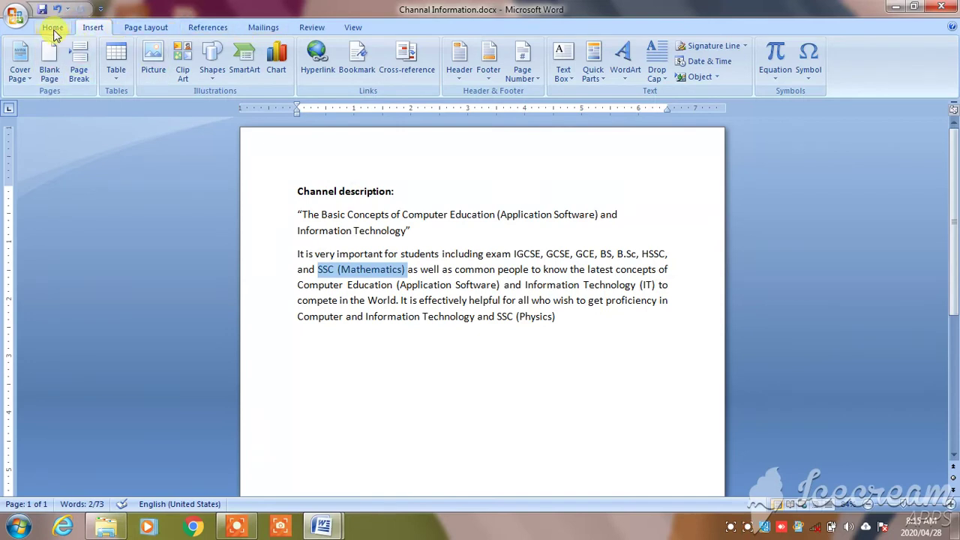
left_click(53, 29)
left_click(93, 27)
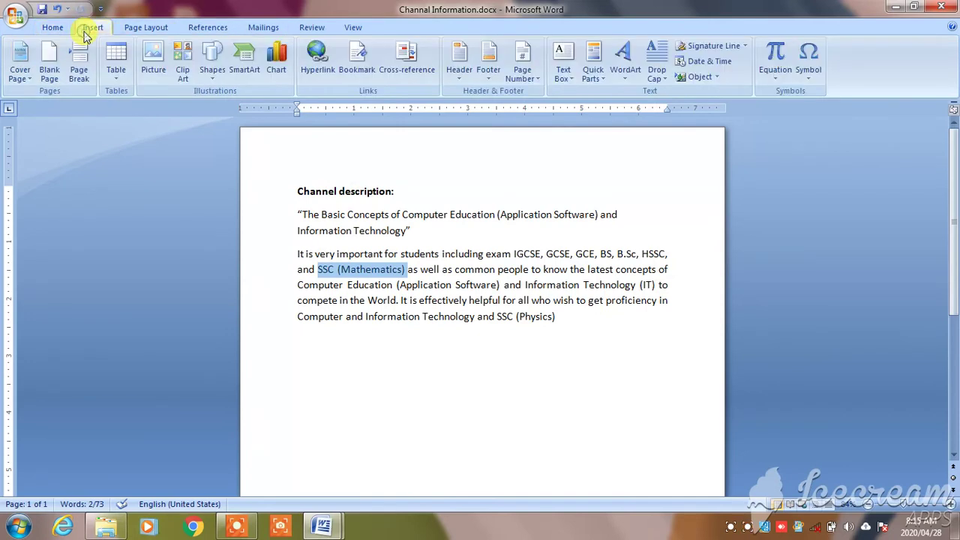
left_click(325, 68)
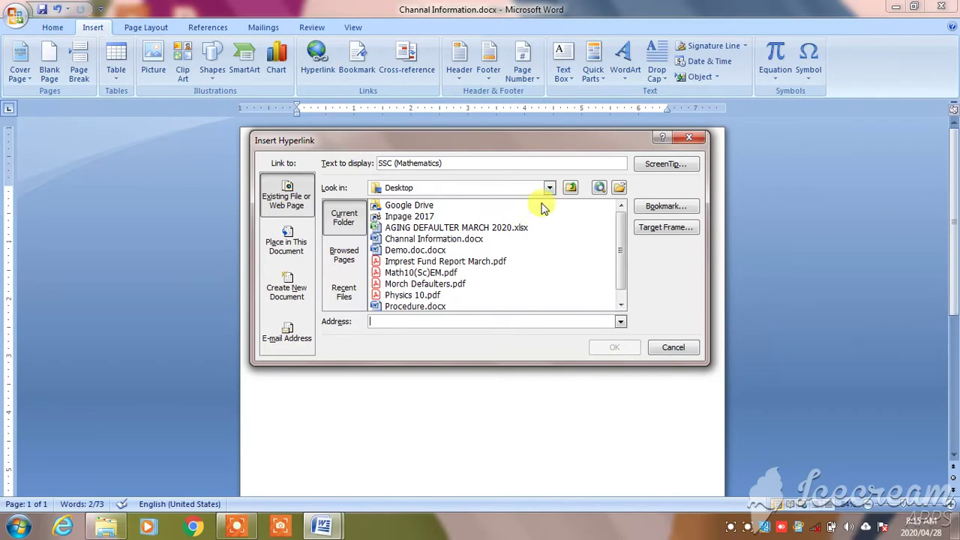
left_click_drag(450, 142, 433, 336)
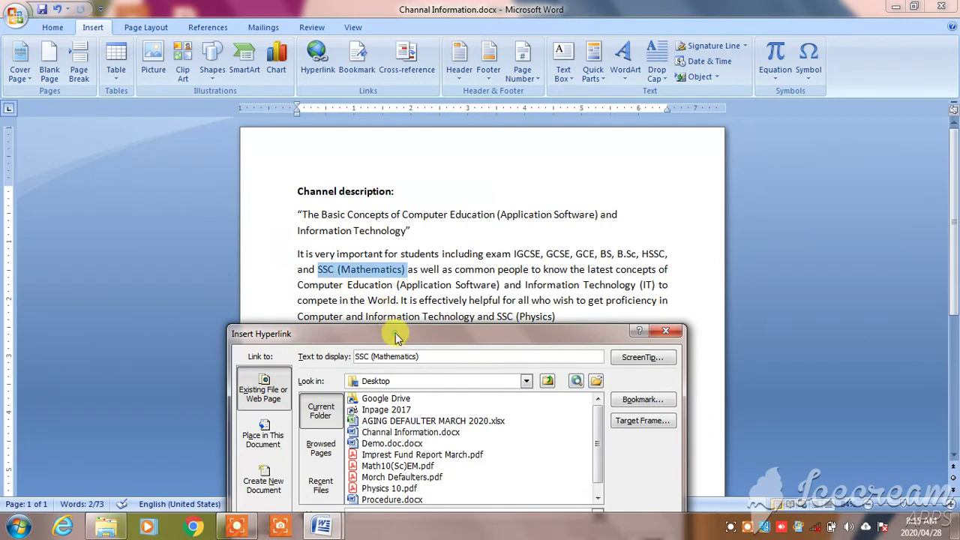
left_click_drag(397, 337, 440, 122)
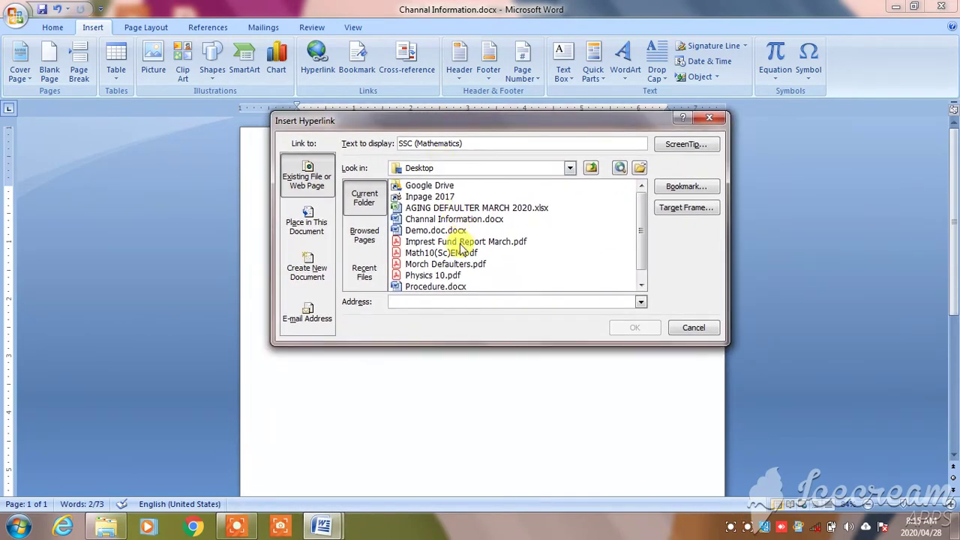
left_click(411, 253)
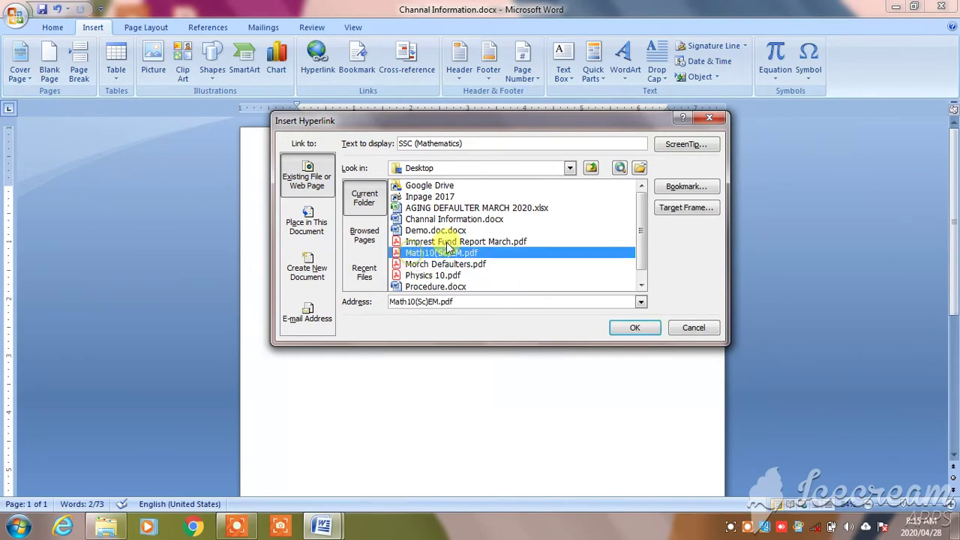
left_click(624, 327)
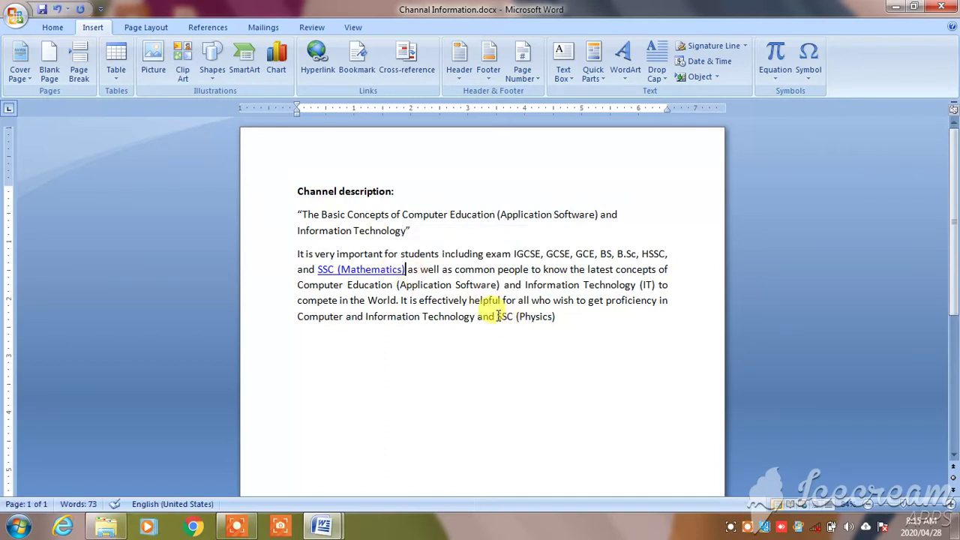
Hyperlink the words 'SSC (Physics)' to the Desktop file Physics 10.pdf.
left_click_drag(497, 316, 556, 317)
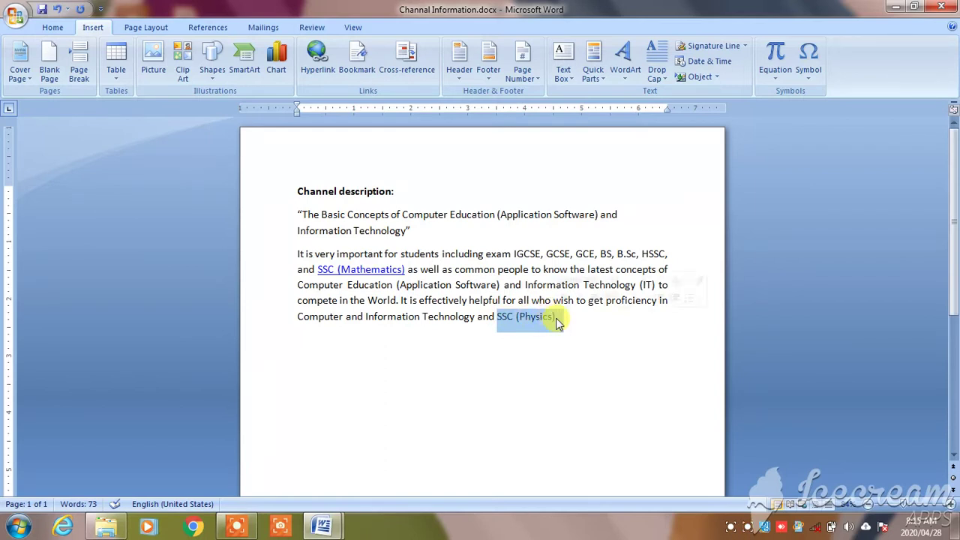
left_click(321, 73)
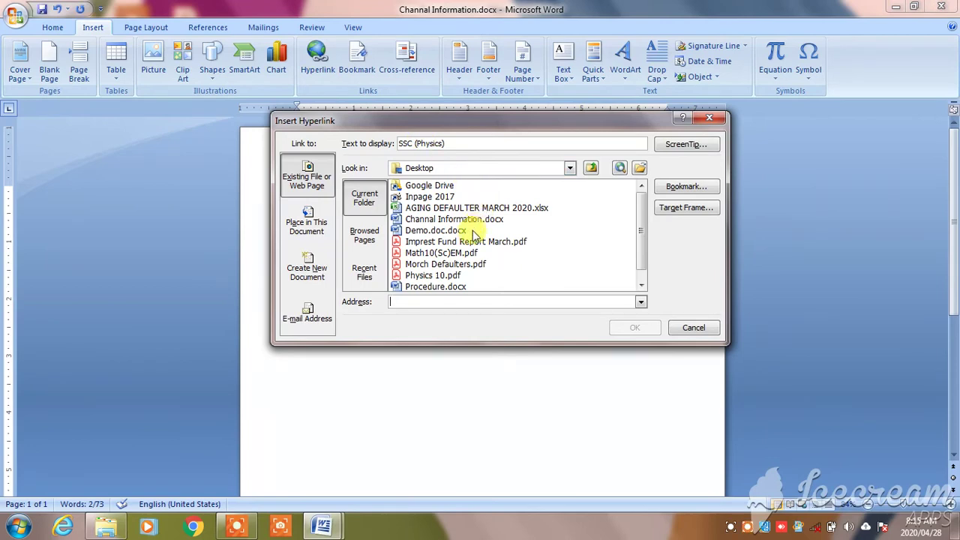
left_click(422, 279)
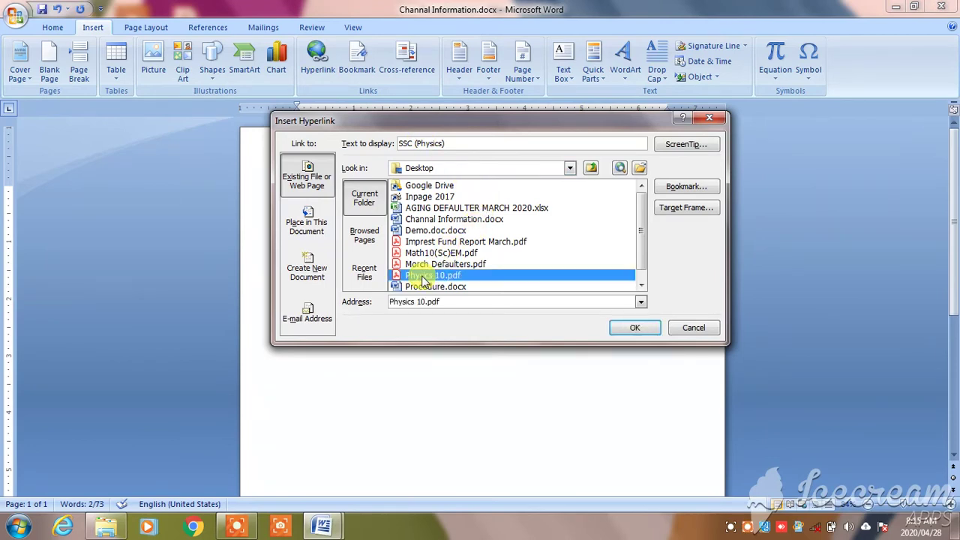
left_click(634, 330)
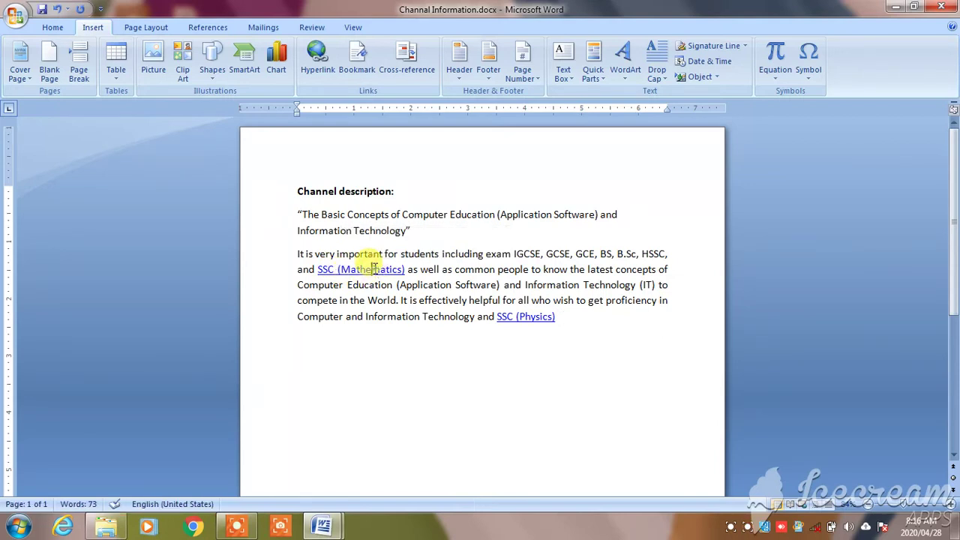
Follow the SSC (Mathematics) hyperlink and accept the security prompt to open Math10(Sc)EM.pdf.
right_click(377, 272)
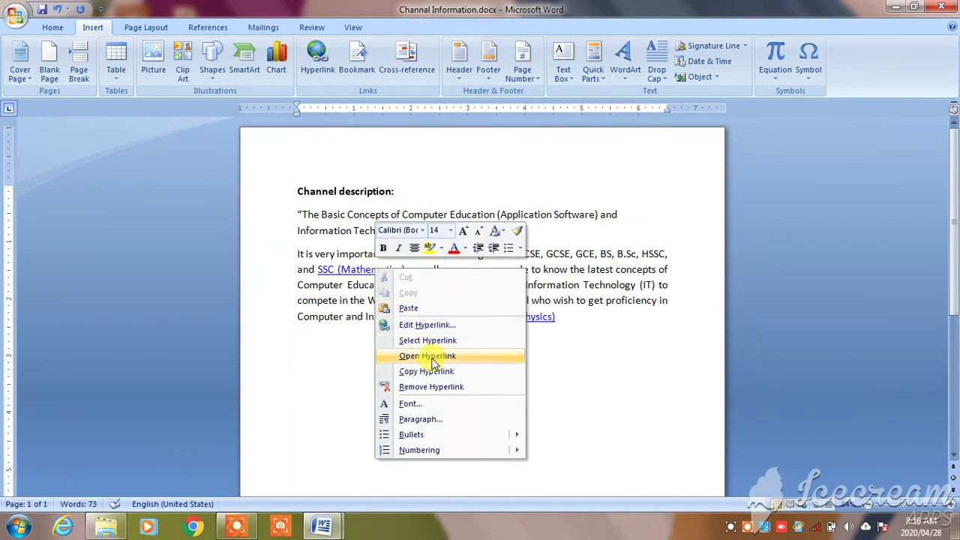
left_click(544, 349)
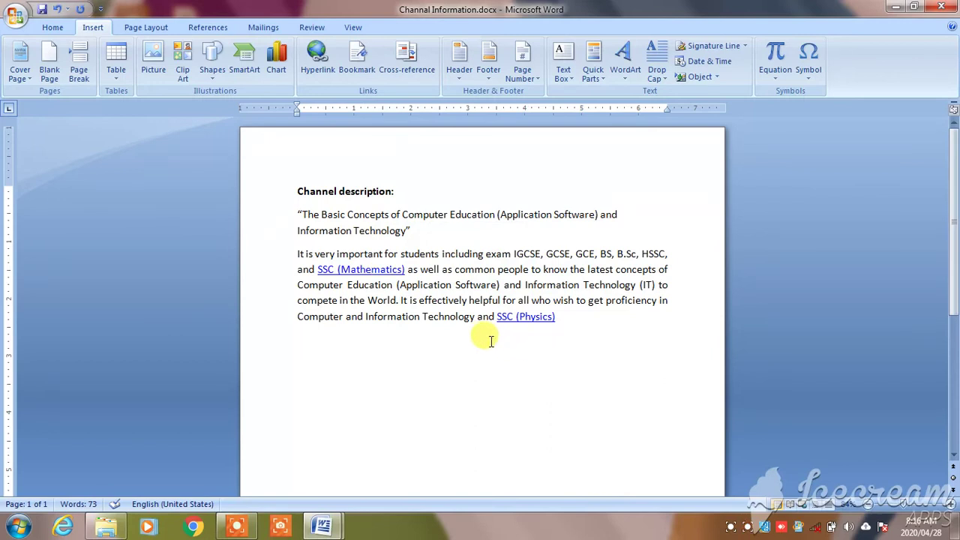
left_click(367, 270, "ctrl")
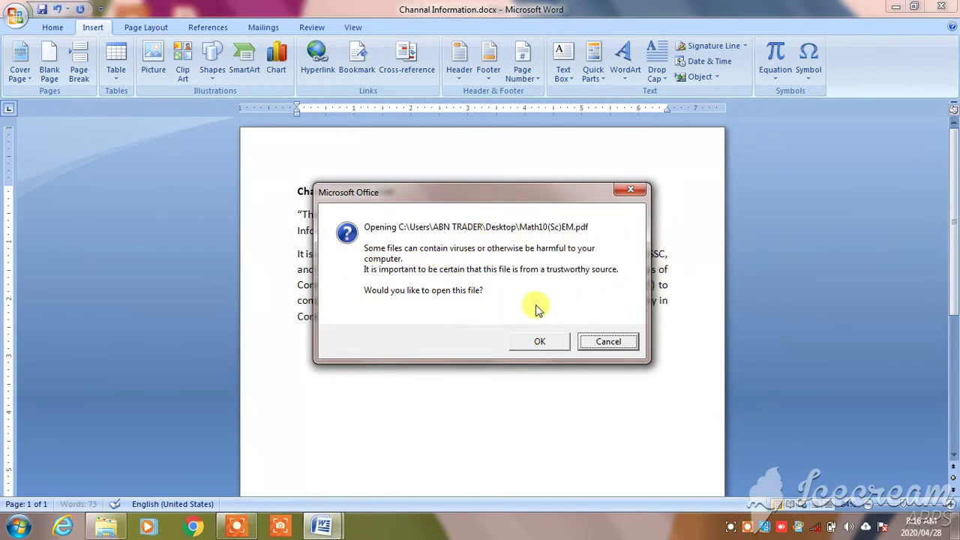
left_click(539, 342)
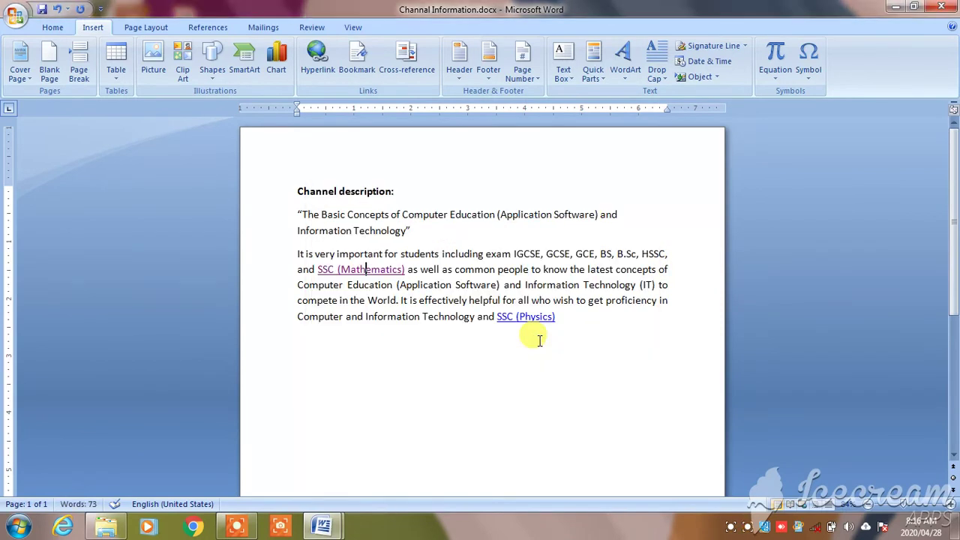
Scroll Math10(Sc)EM.pdf down to its Contents pages, then close Acrobat Reader.
scroll(510, 210, "down", 3)
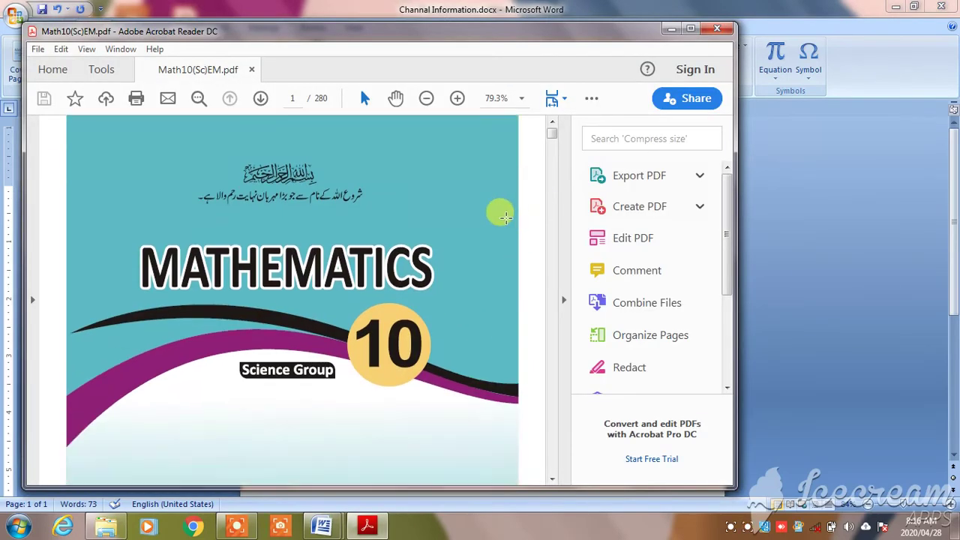
scroll(497, 211, "down", 4)
scroll(480, 230, "down", 7)
scroll(469, 229, "down", 9)
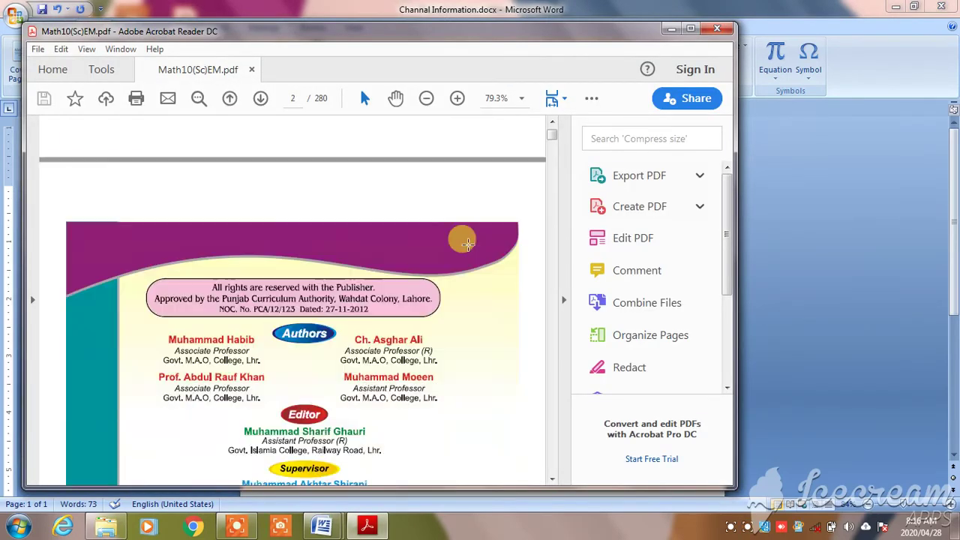
scroll(461, 242, "down", 2)
scroll(464, 243, "down", 6)
scroll(460, 243, "down", 6)
scroll(454, 245, "down", 7)
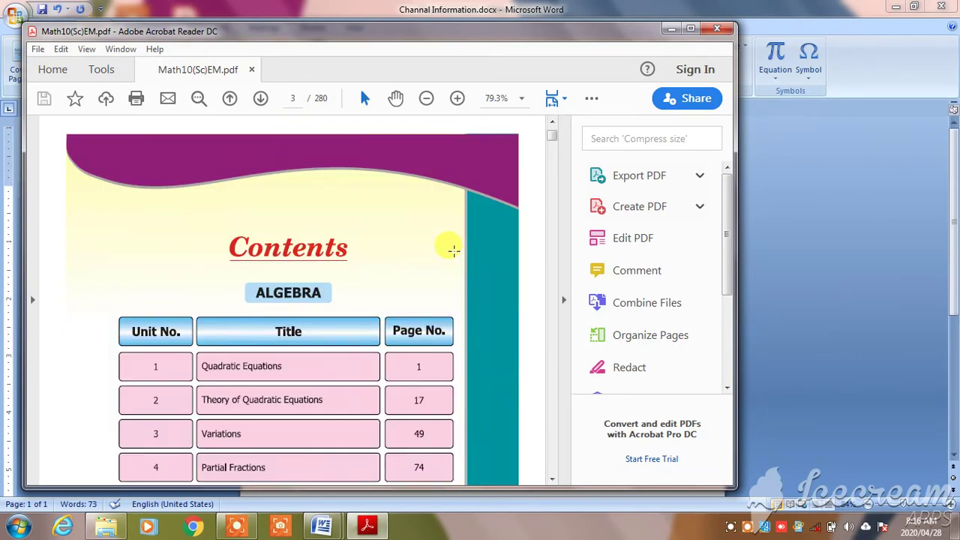
scroll(446, 248, "down", 7)
scroll(420, 257, "down", 6)
scroll(401, 264, "down", 8)
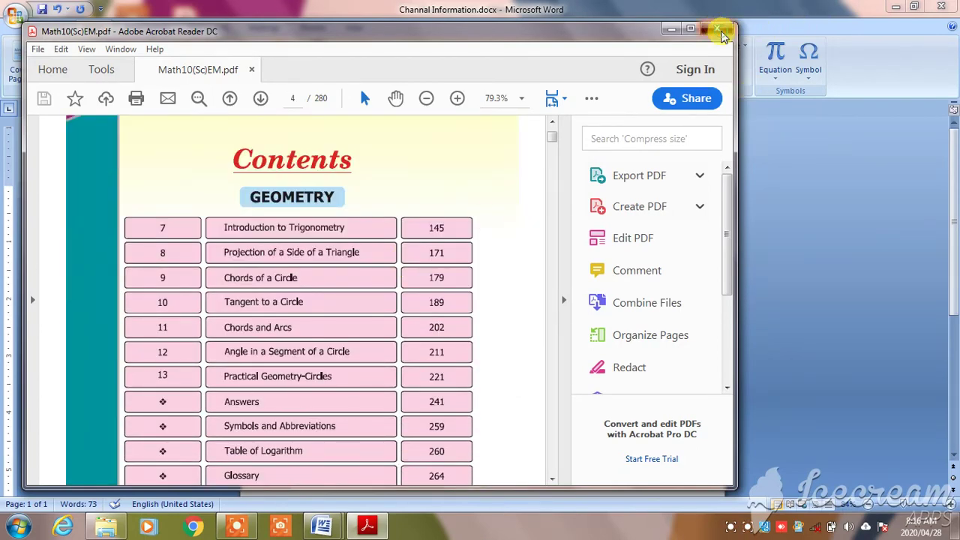
left_click(721, 30)
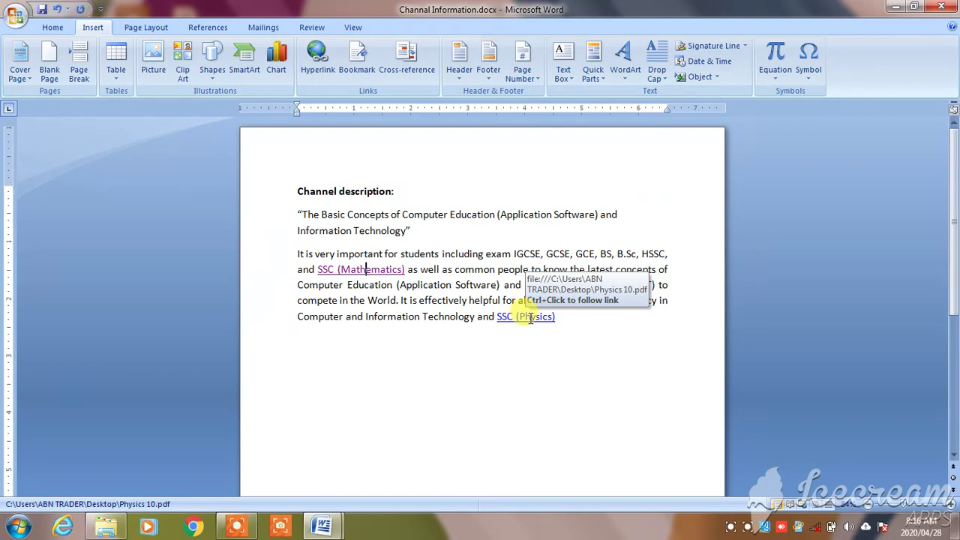
Open the SSC (Physics) hyperlink from its context menu and confirm opening Physics 10.pdf.
right_click(530, 318)
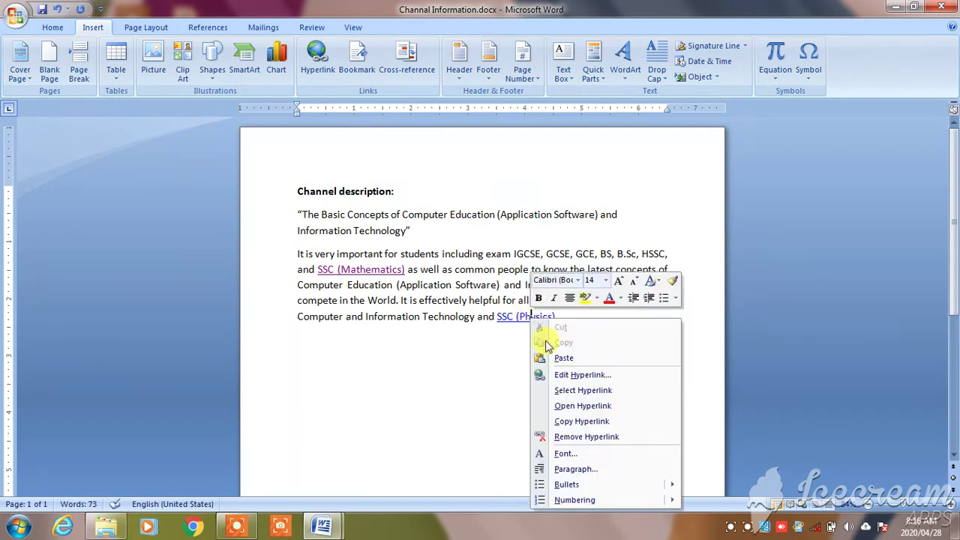
left_click(577, 406)
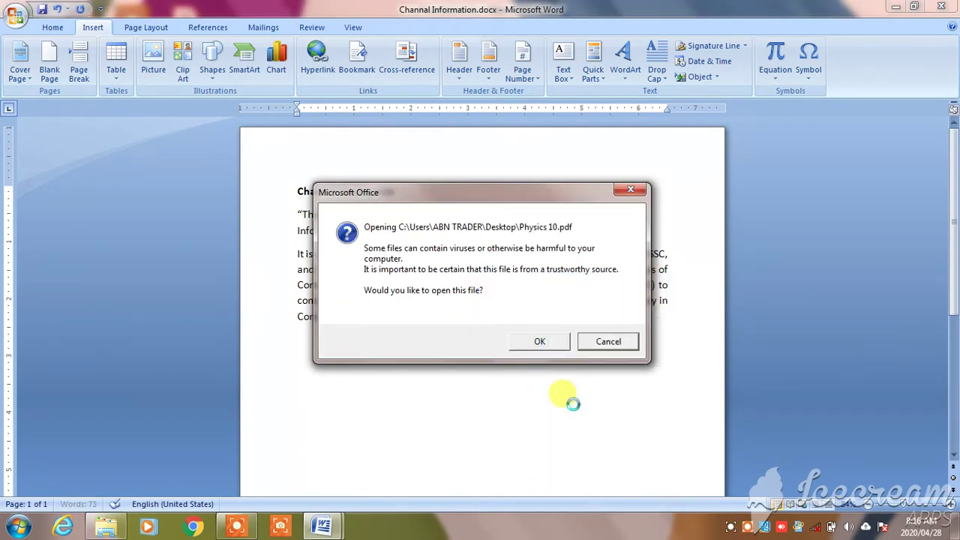
left_click(546, 342)
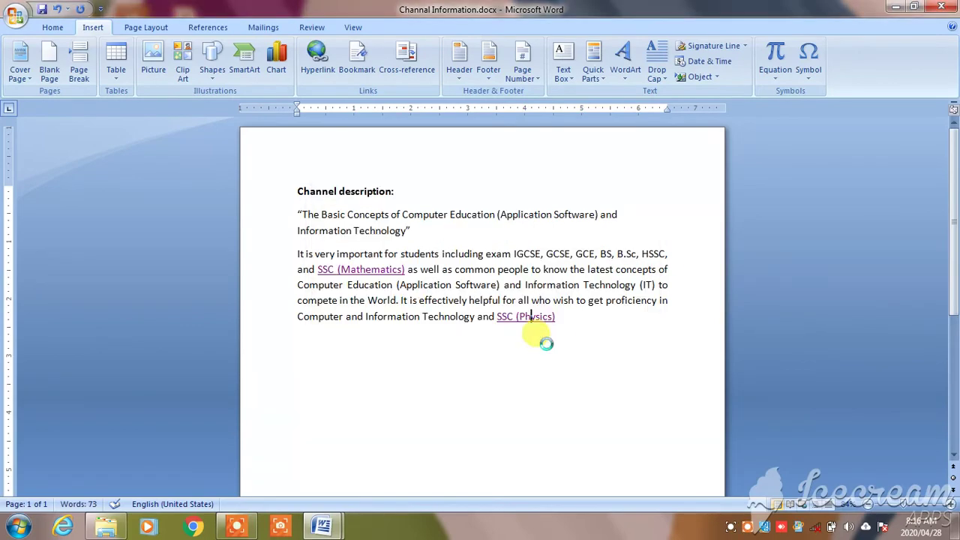
Scroll Physics 10.pdf to page 4 on simple harmonic motion, then close Acrobat Reader.
scroll(423, 230, "down", 1)
scroll(424, 230, "down", 2)
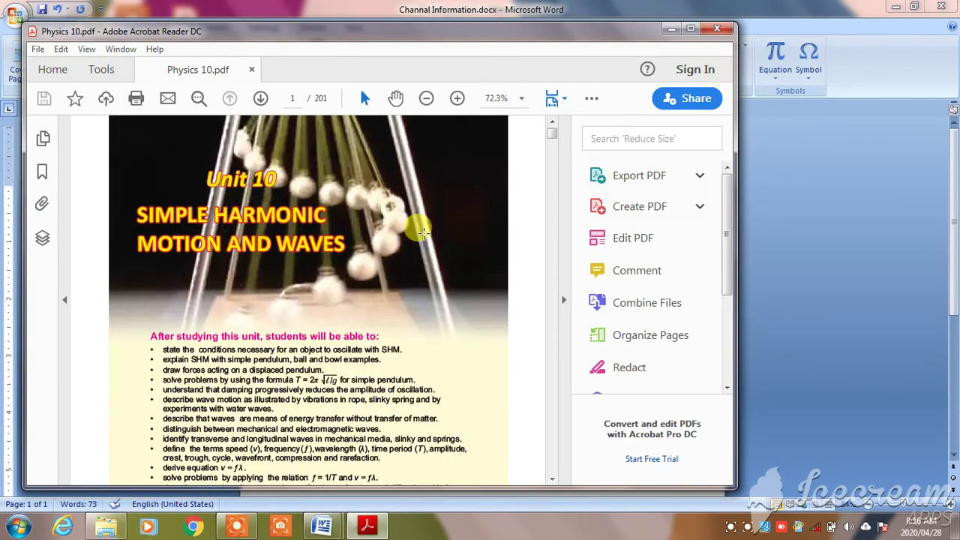
scroll(422, 228, "down", 5)
scroll(422, 229, "down", 5)
scroll(420, 240, "down", 5)
scroll(419, 238, "down", 5)
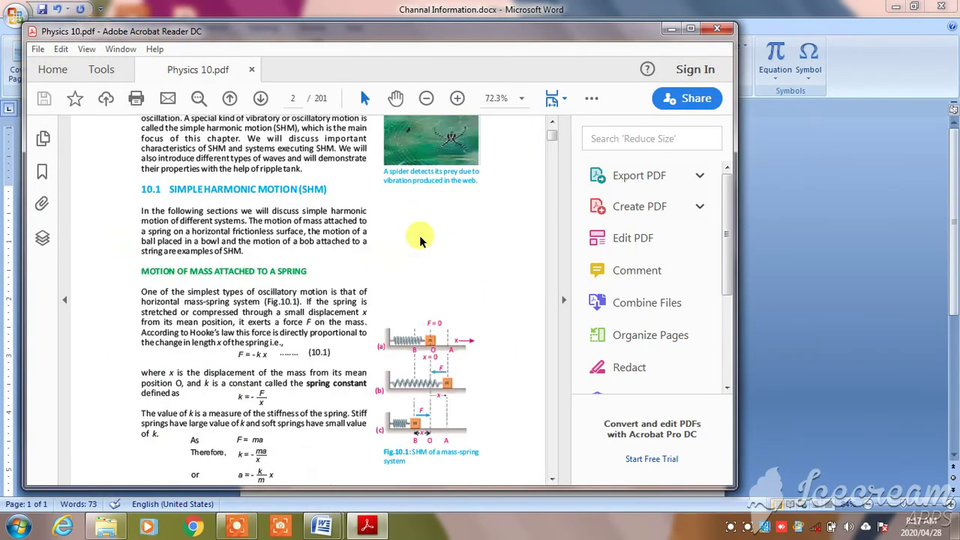
scroll(405, 247, "down", 3)
scroll(375, 263, "down", 5)
scroll(341, 279, "down", 4)
scroll(339, 272, "down", 5)
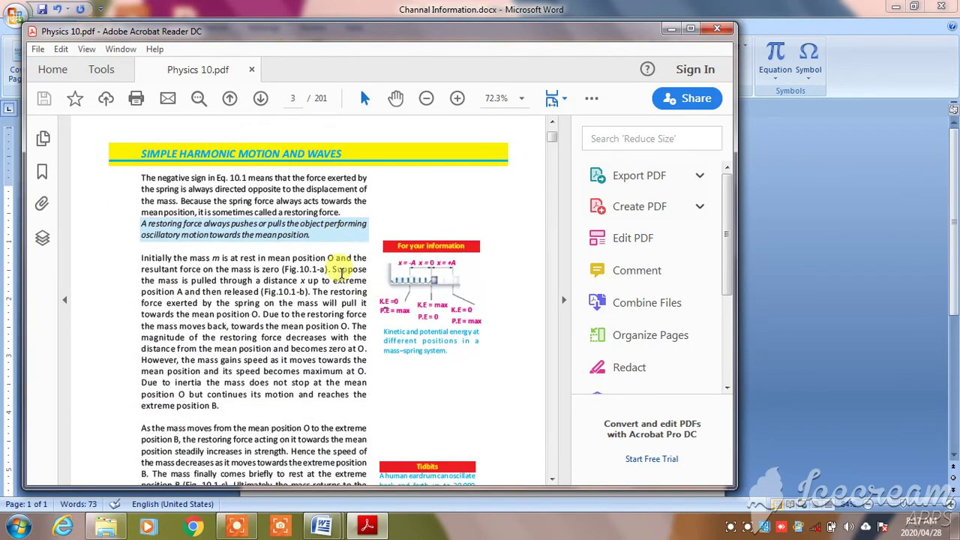
scroll(337, 266, "down", 5)
scroll(341, 272, "down", 5)
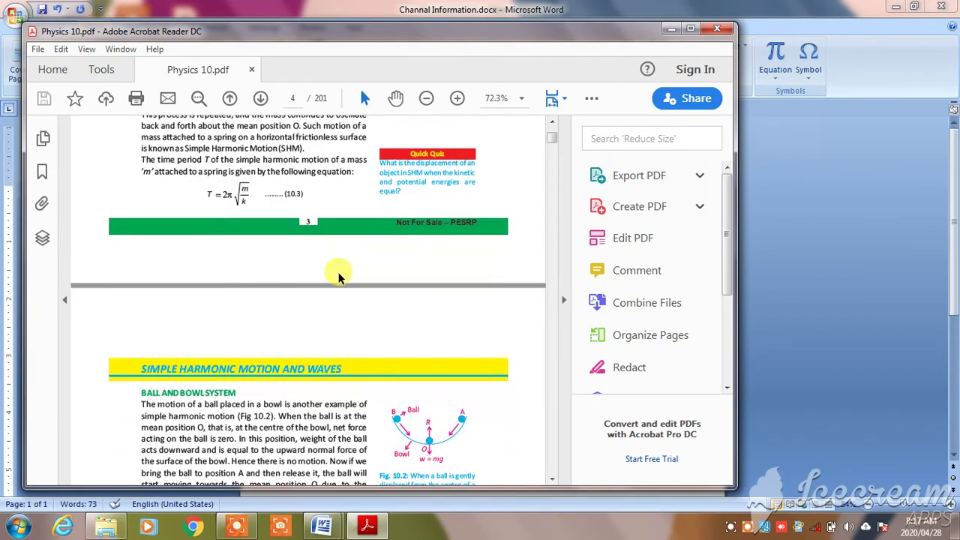
left_click(714, 29)
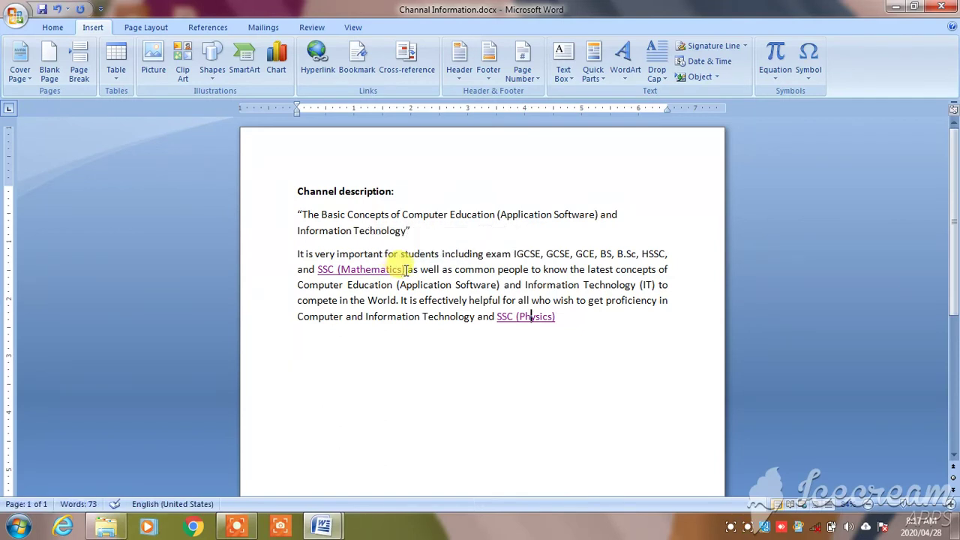
Remove the hyperlink from 'SSC (Mathematics)' using the Remove Hyperlink context-menu command.
left_click_drag(408, 269, 343, 269)
right_click(361, 274)
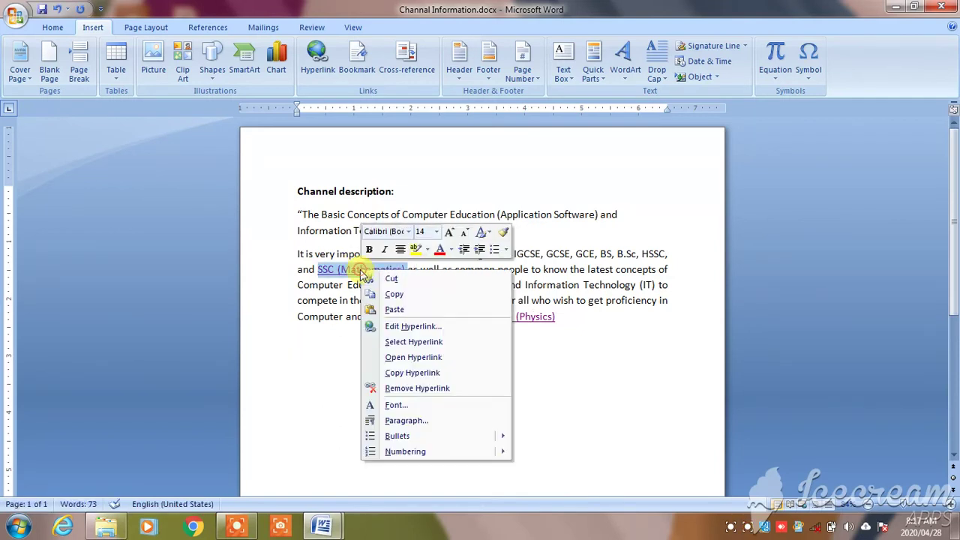
left_click(412, 390)
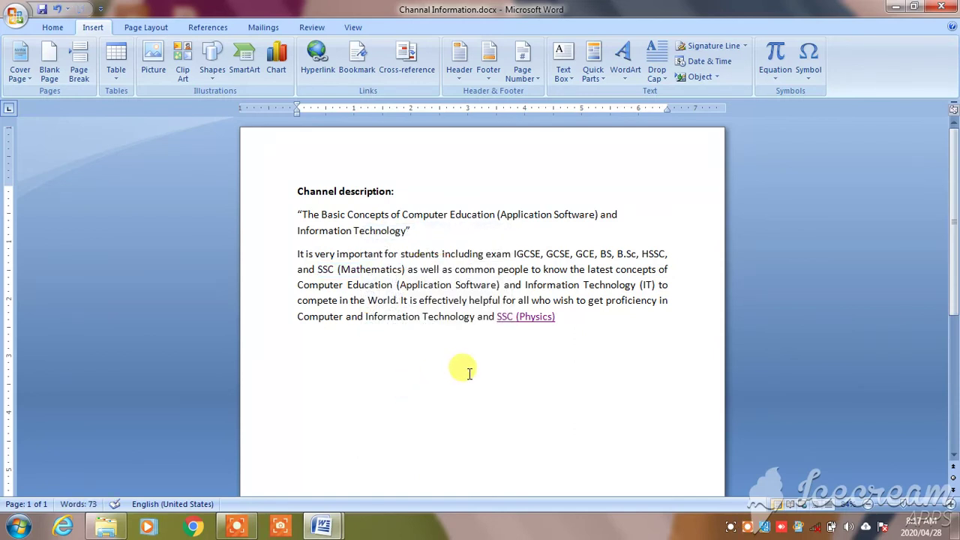